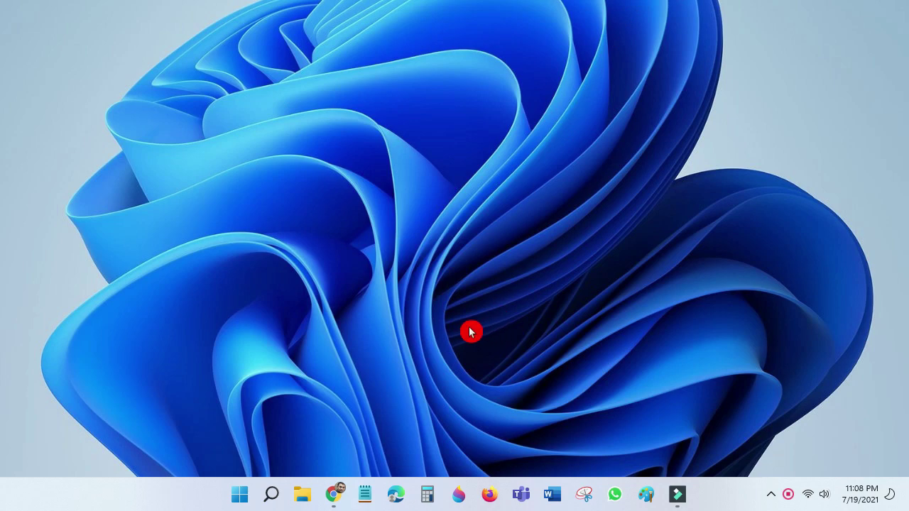
- Open the Other troubleshooters page in the Windows system troubleshooting settings
left_click(241, 498)
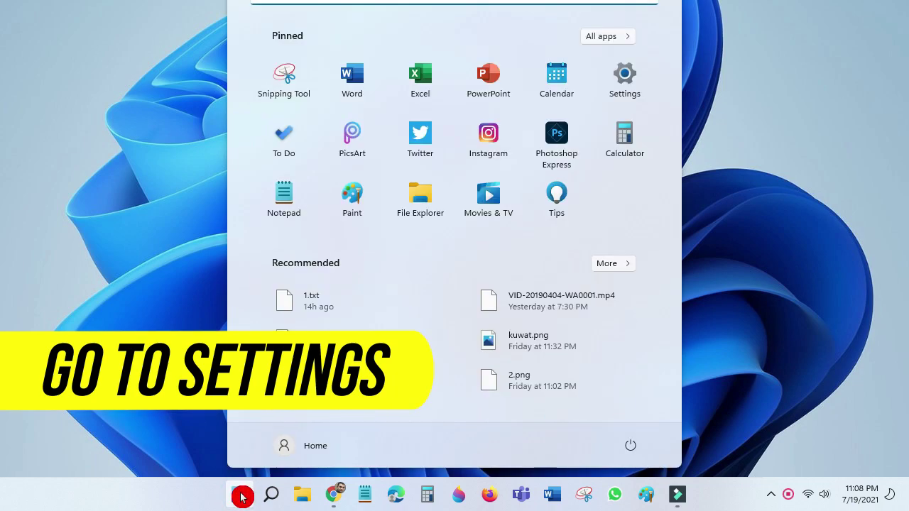
left_click(626, 84)
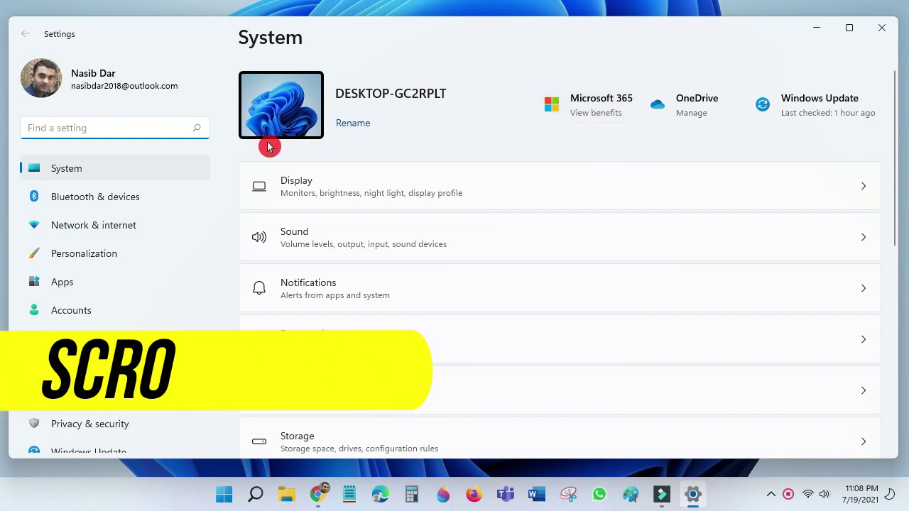
scroll(366, 245, "down", 5)
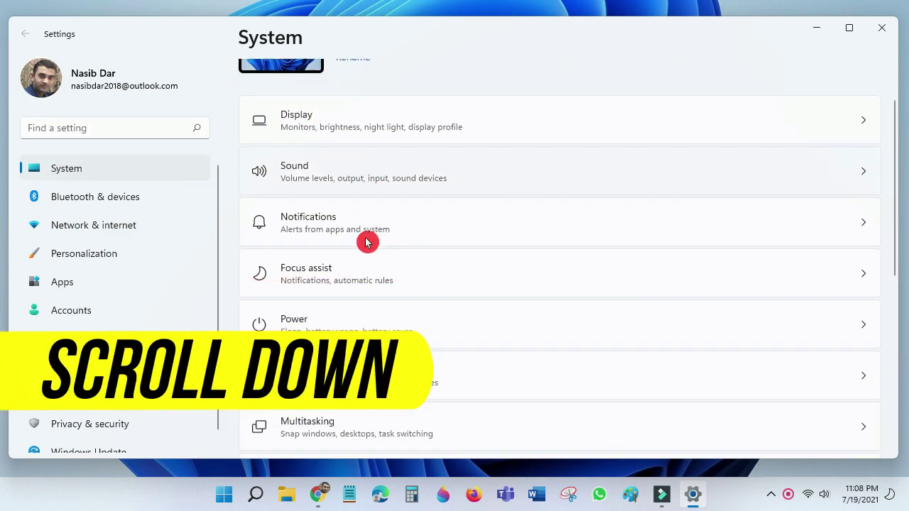
scroll(366, 243, "down", 2)
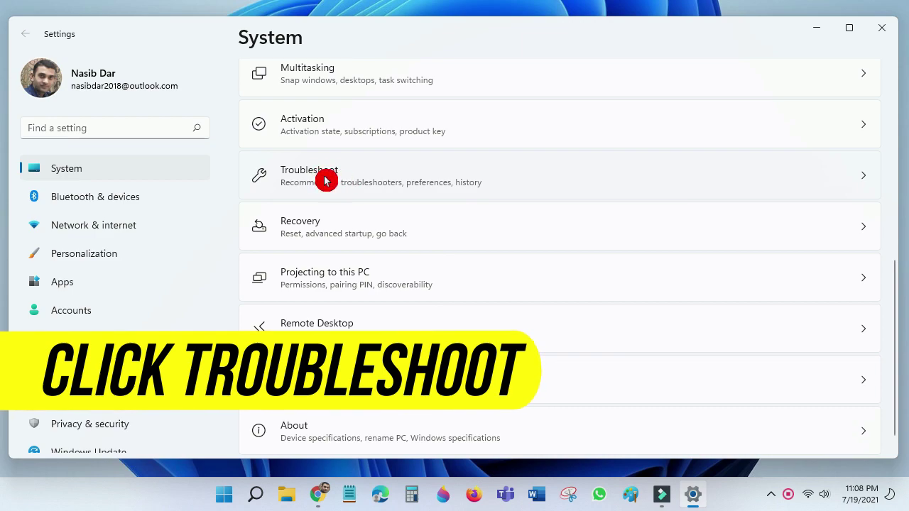
left_click(352, 188)
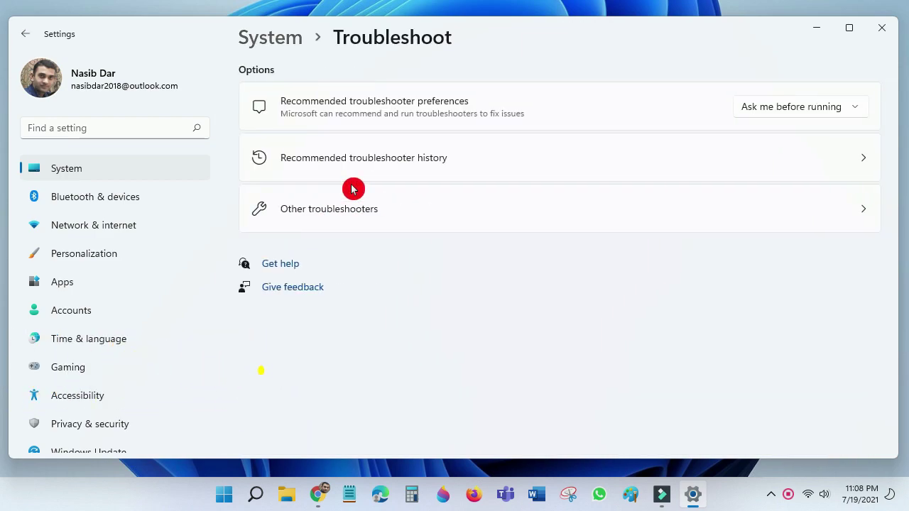
left_click(337, 217)
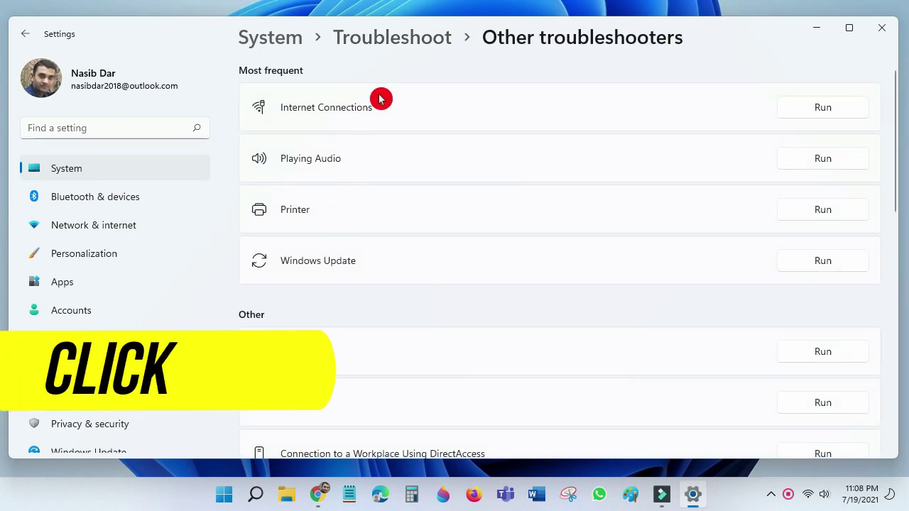
- Run the Internet Connections troubleshooter on the connection to the Internet and close it when it finishes
left_click(347, 112)
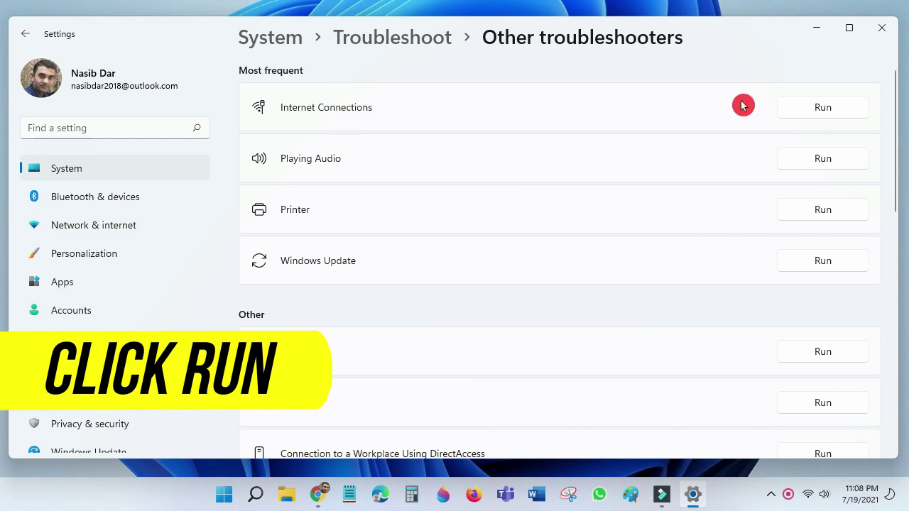
left_click(830, 113)
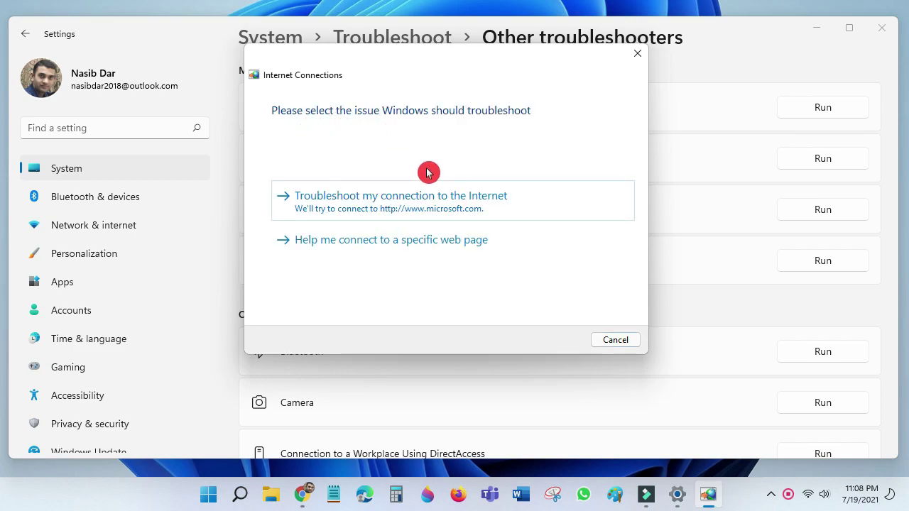
left_click(417, 202)
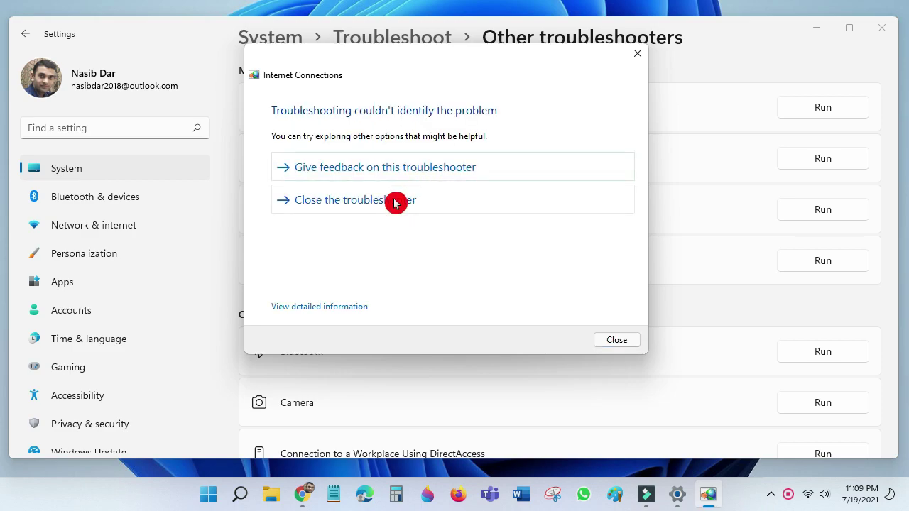
left_click(615, 339)
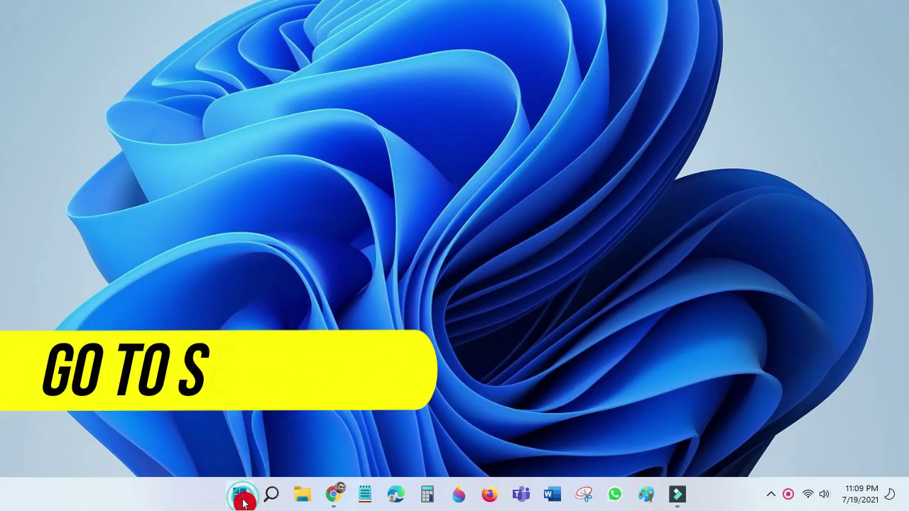
- Open the Advanced network settings page under Network & internet in Windows Settings
left_click(240, 495)
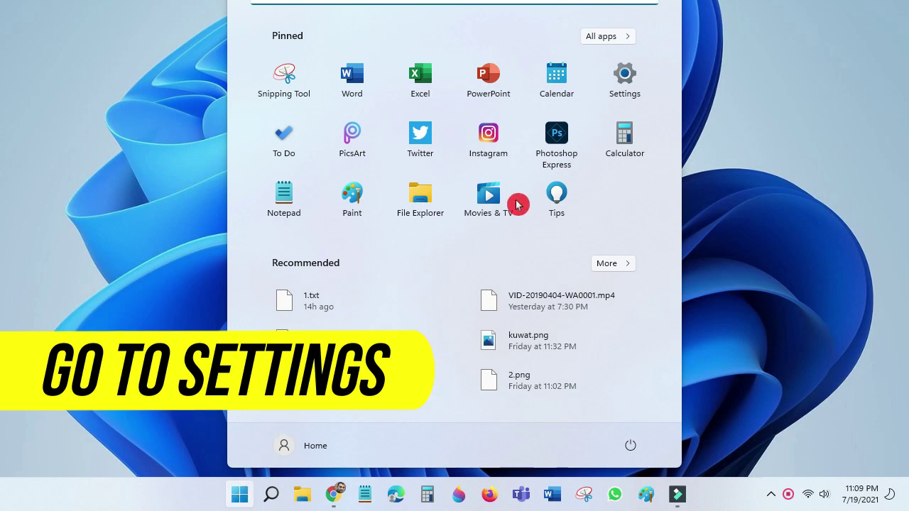
left_click(625, 82)
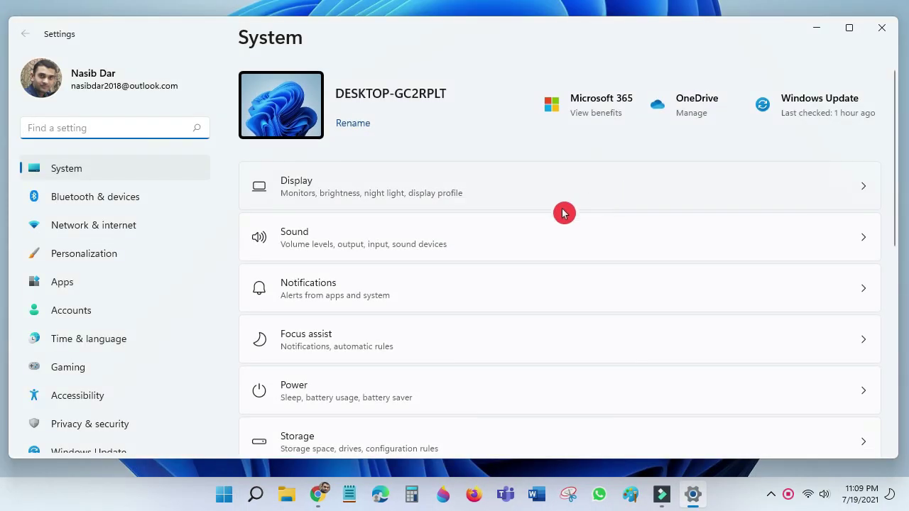
left_click(104, 230)
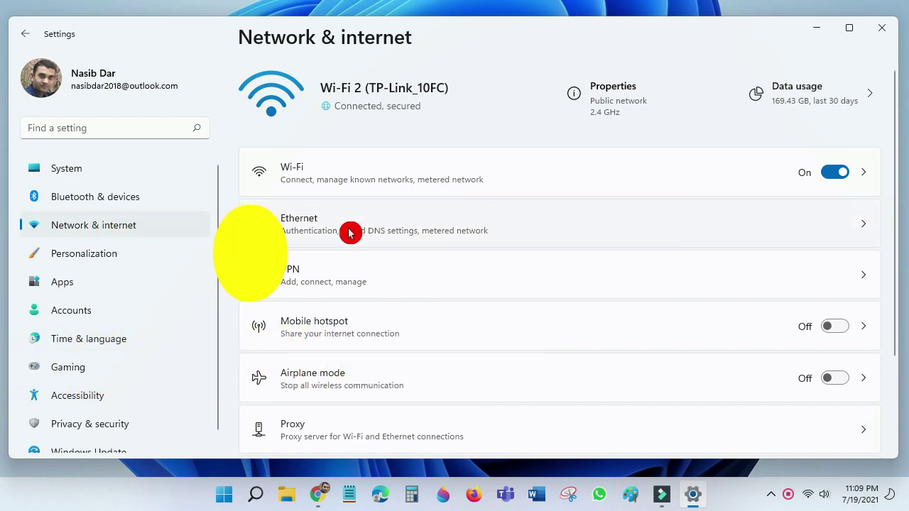
scroll(349, 231, "down", 3)
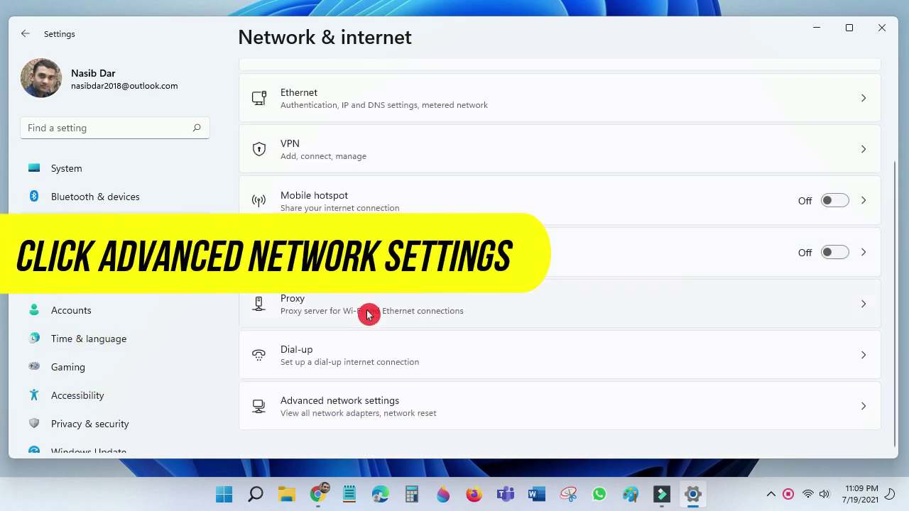
left_click(369, 410)
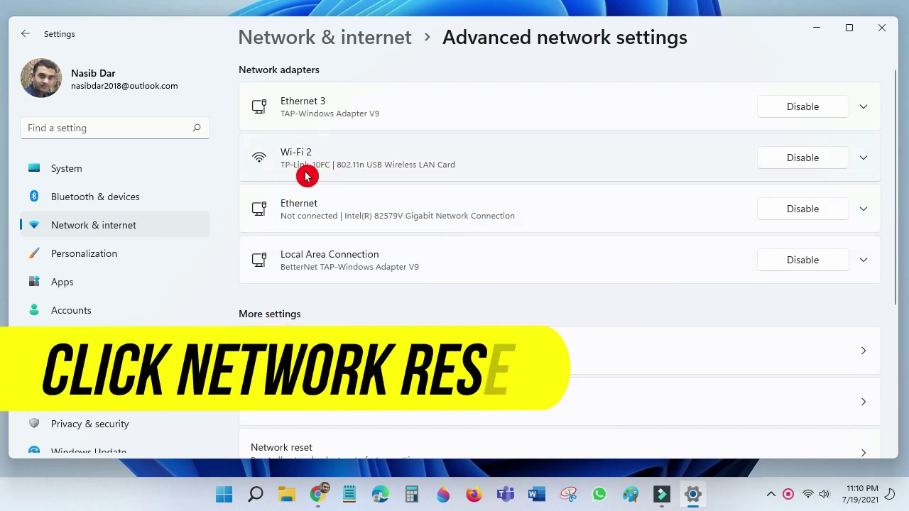
- Run a Network reset for all network adapters and confirm it
scroll(332, 174, "down", 3)
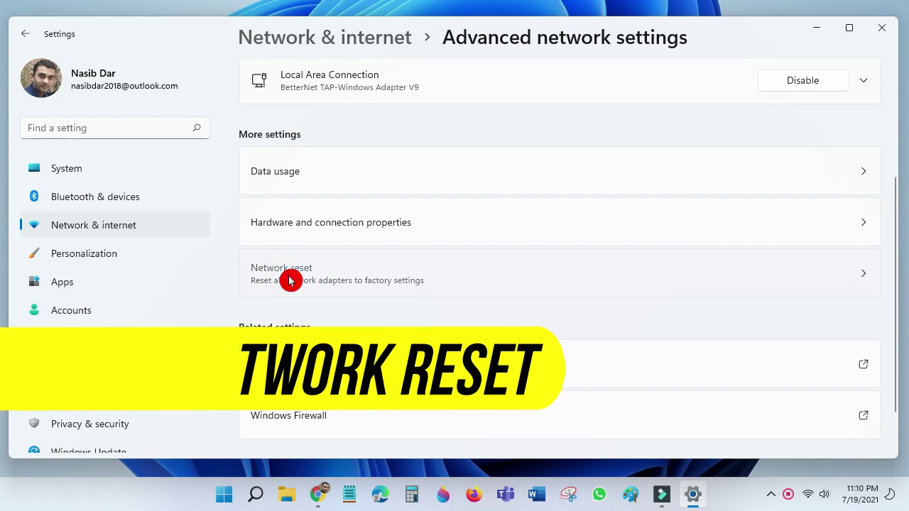
left_click(300, 280)
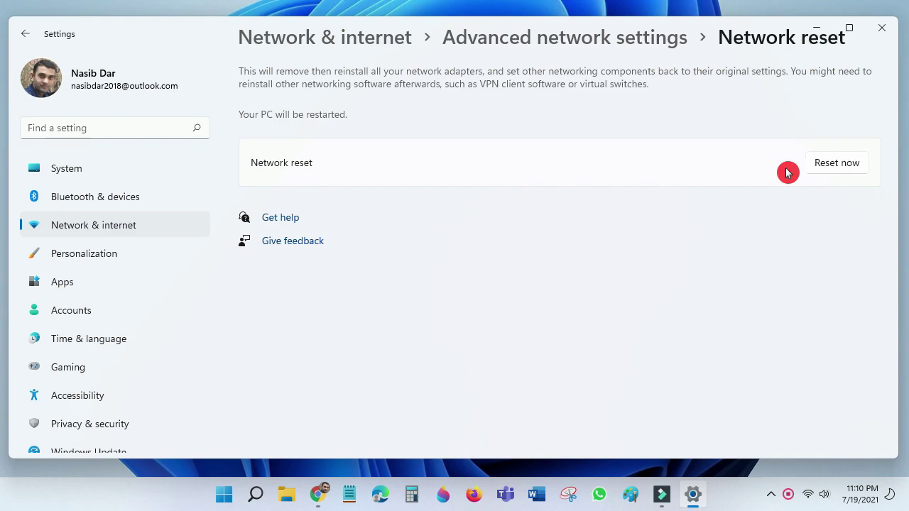
left_click(828, 170)
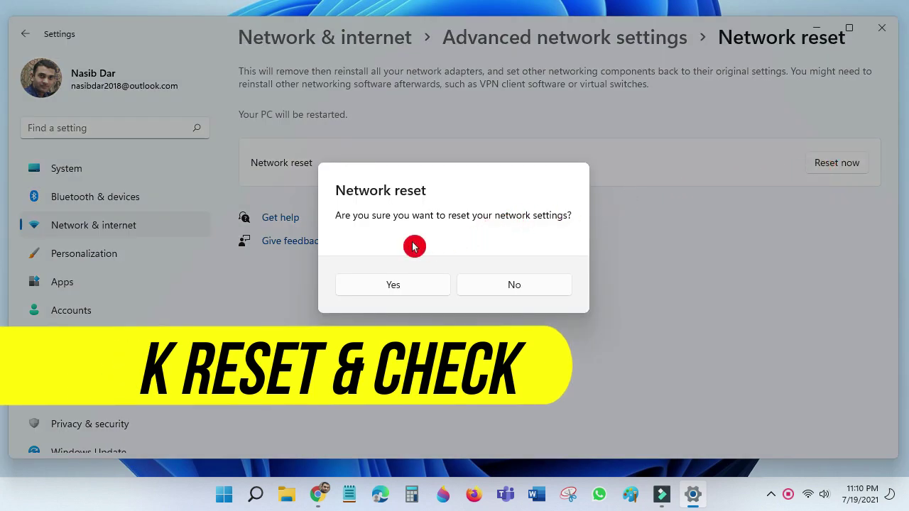
left_click(417, 291)
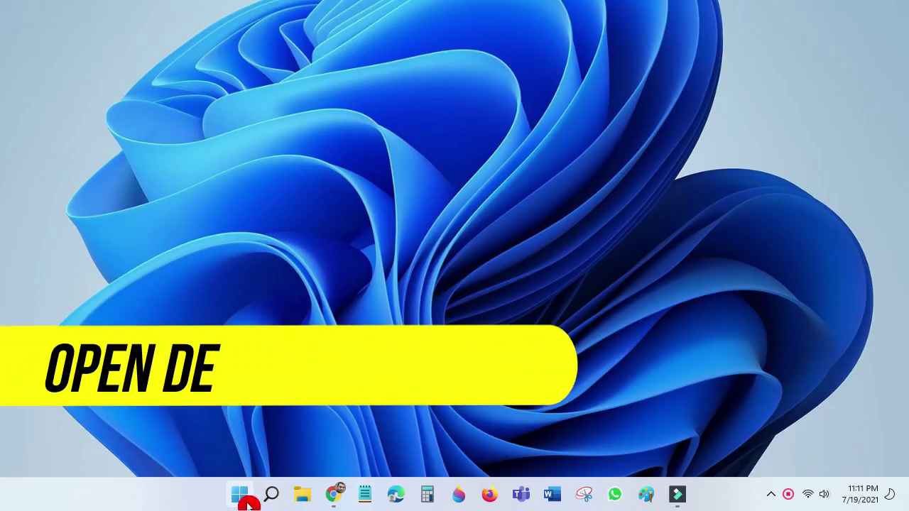
- Search Windows for "device Manager" and open Device Manager
left_click(244, 497)
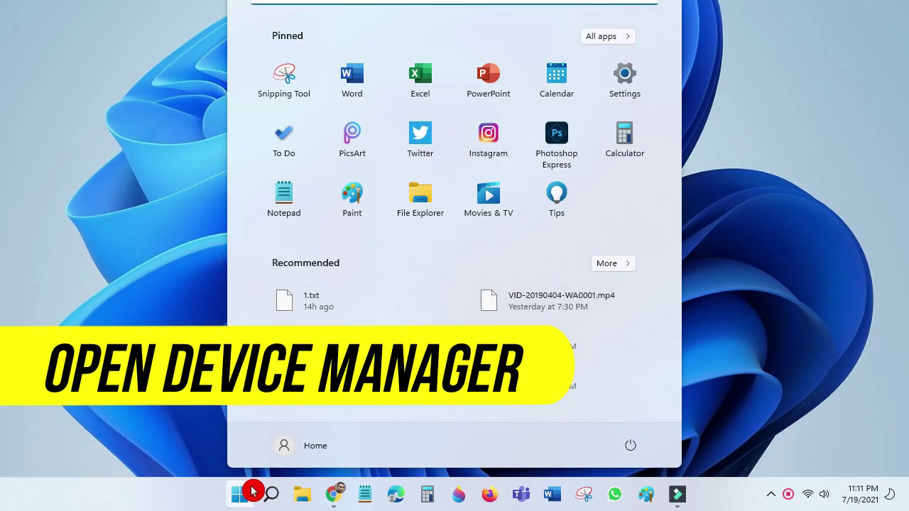
type("dev")
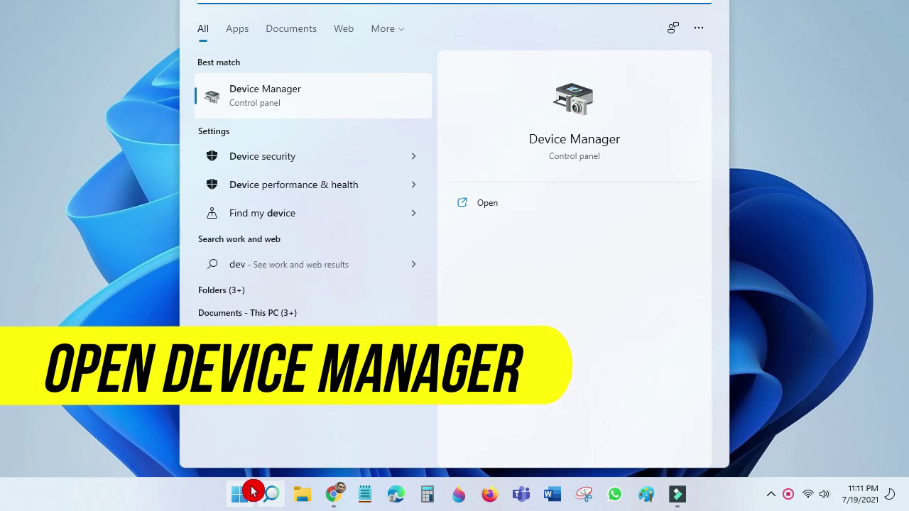
type("ice Manag")
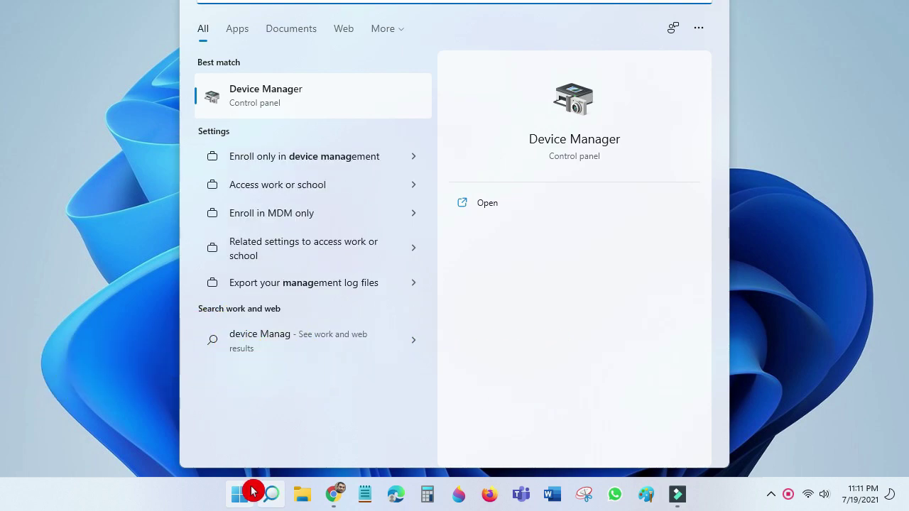
type("er")
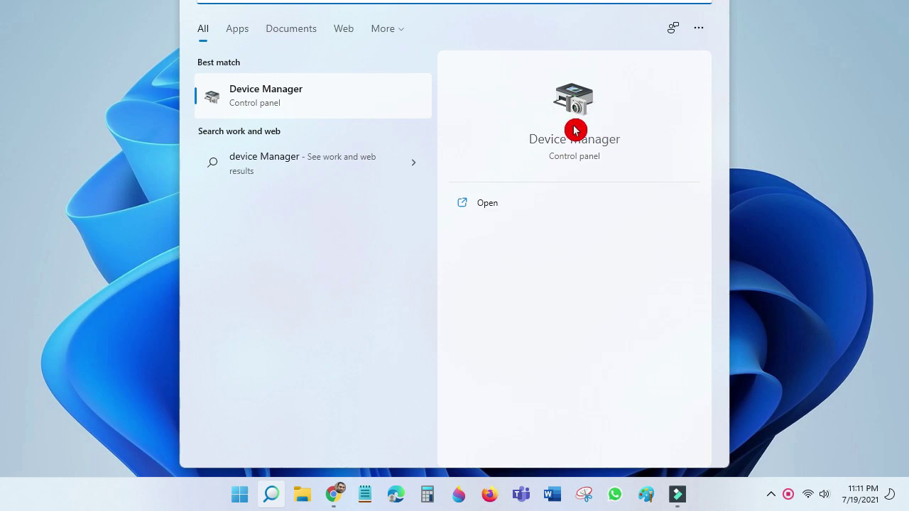
left_click(268, 97)
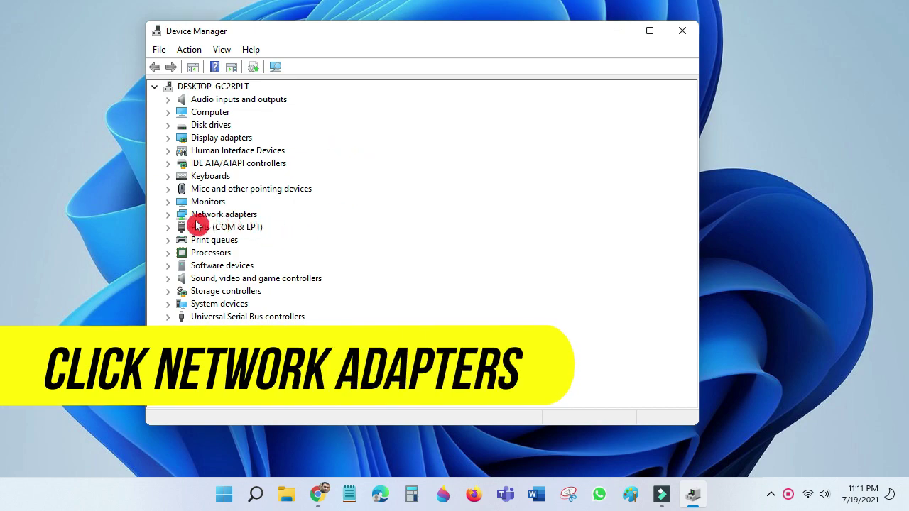
- Expand the network adapters and start a driver update for the 802.11n USB Wireless LAN Card
left_click(215, 220)
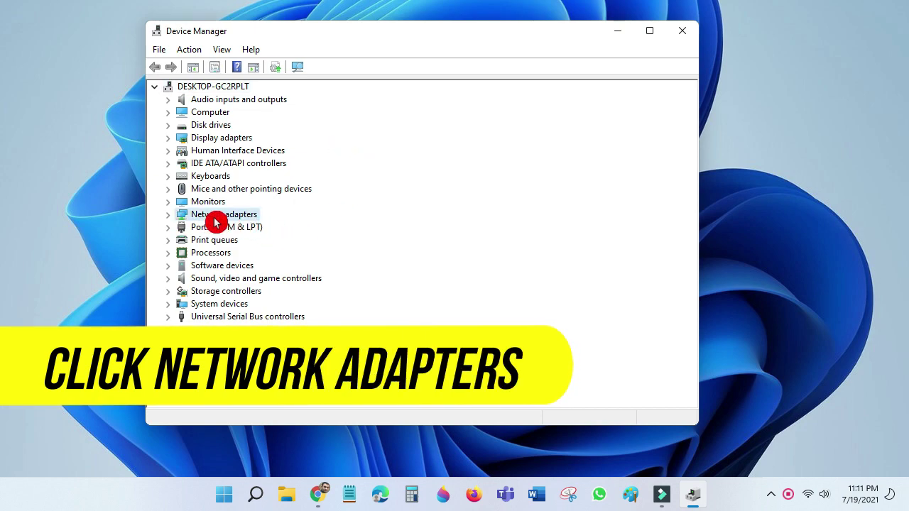
left_click(168, 214)
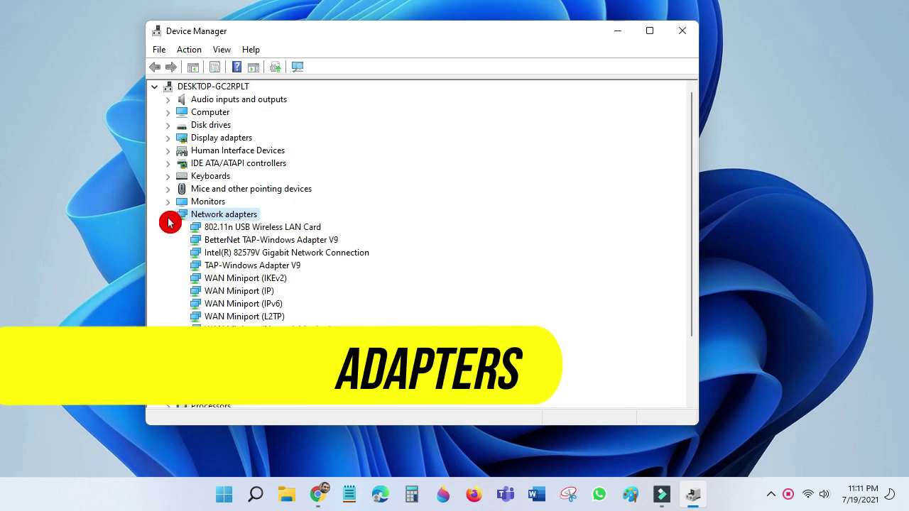
left_click(243, 234)
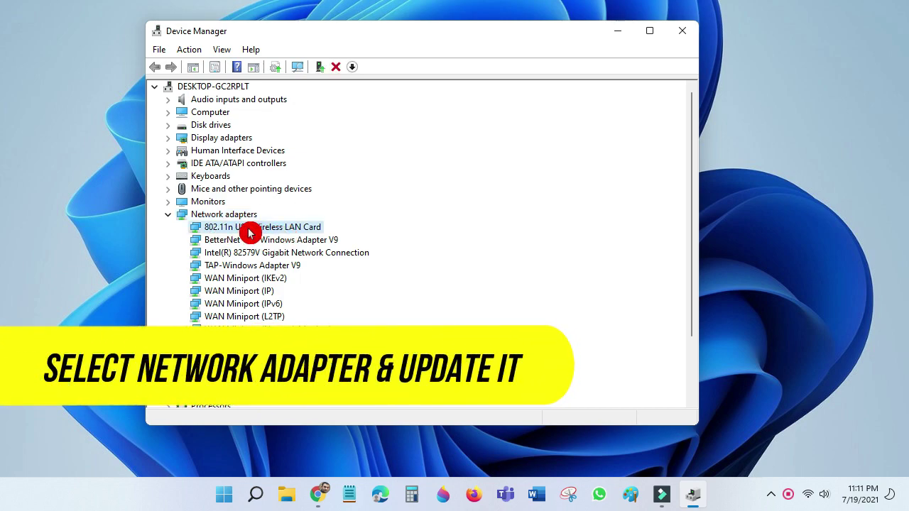
right_click(248, 233)
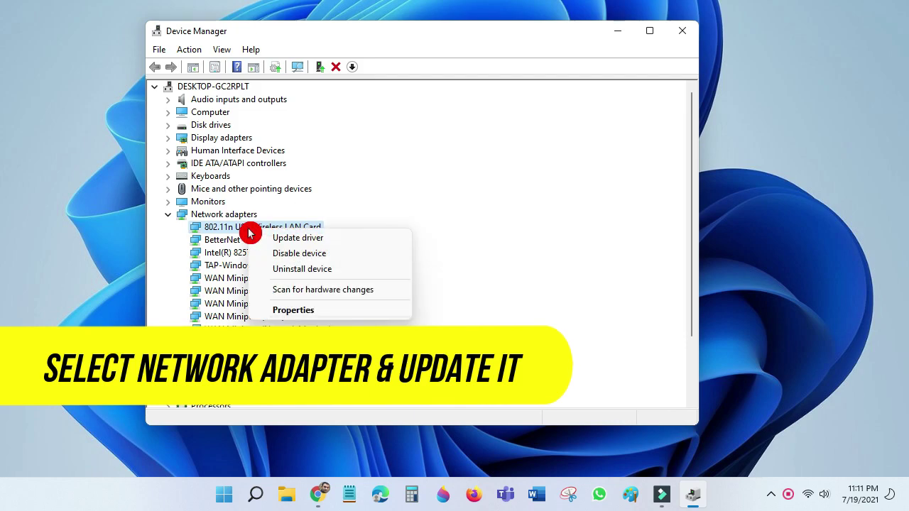
left_click(301, 240)
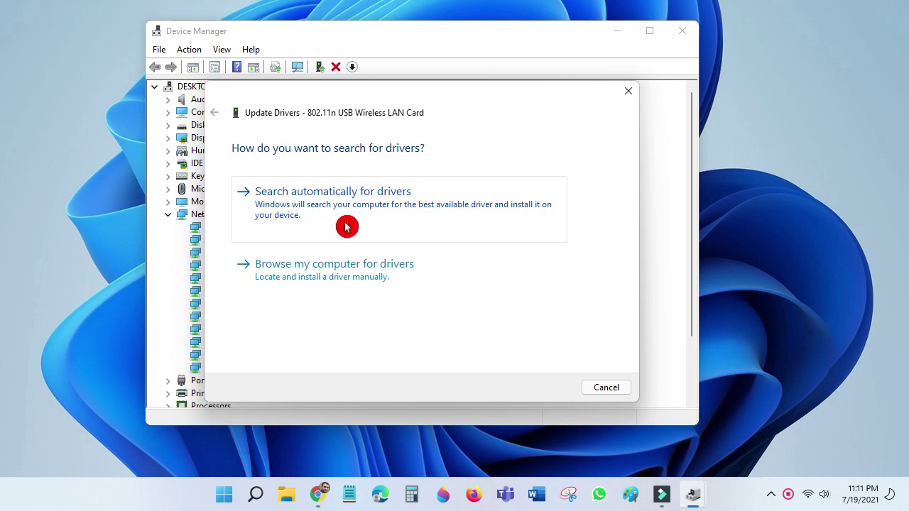
- Install the 802.11n USB Wireless LAN Card driver from the list of available drivers on the computer, and close the wizard
left_click(303, 271)
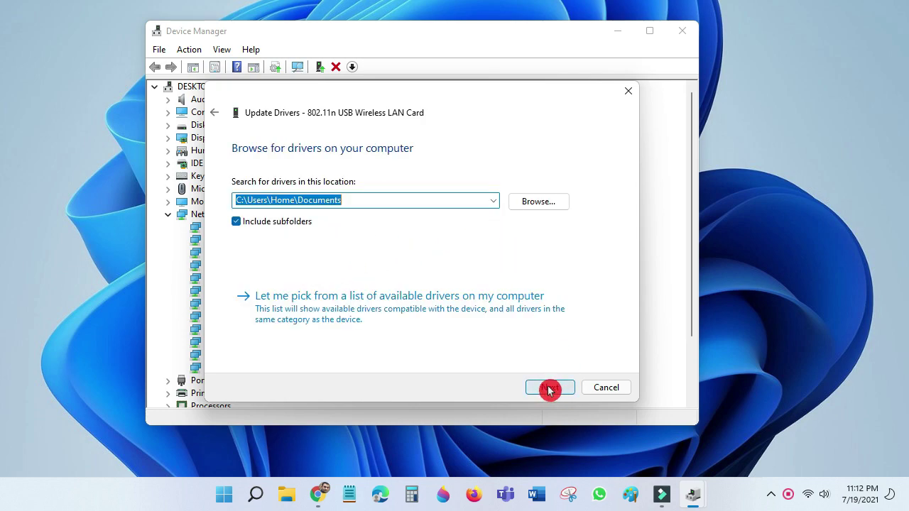
left_click(409, 306)
left_click(278, 267)
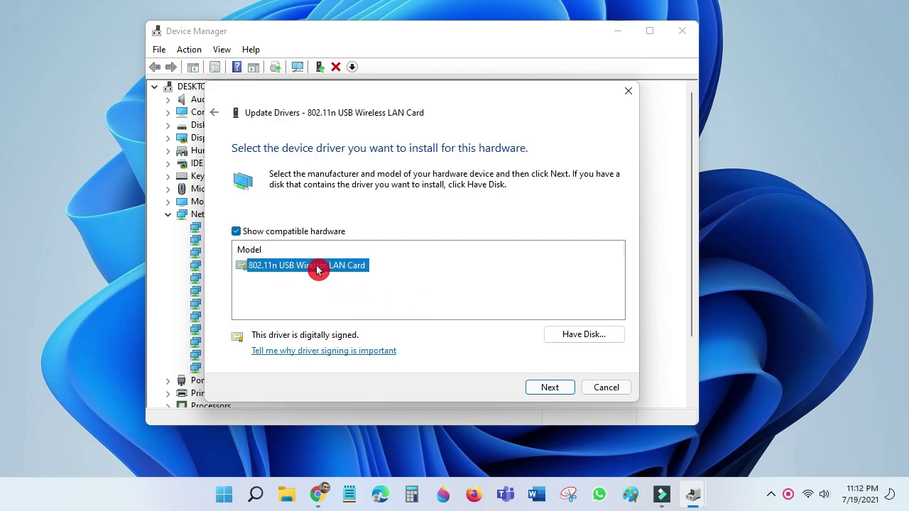
left_click(543, 392)
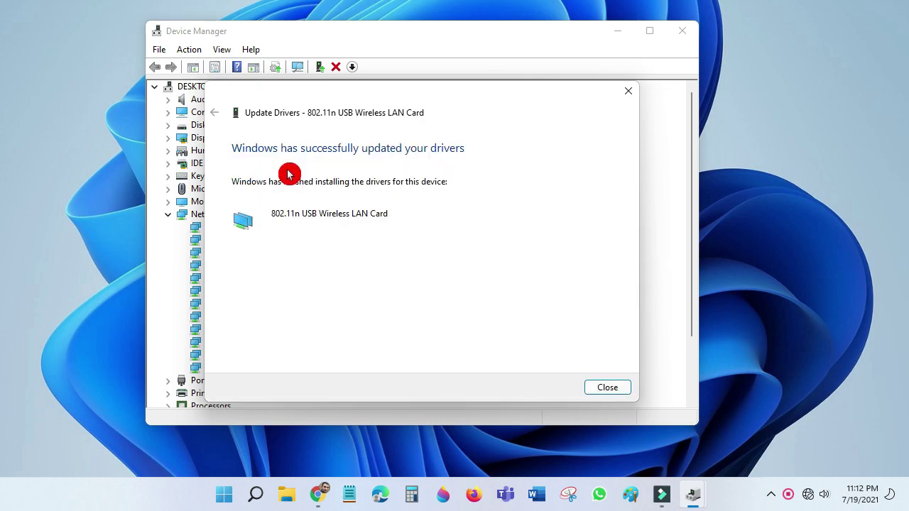
left_click(607, 391)
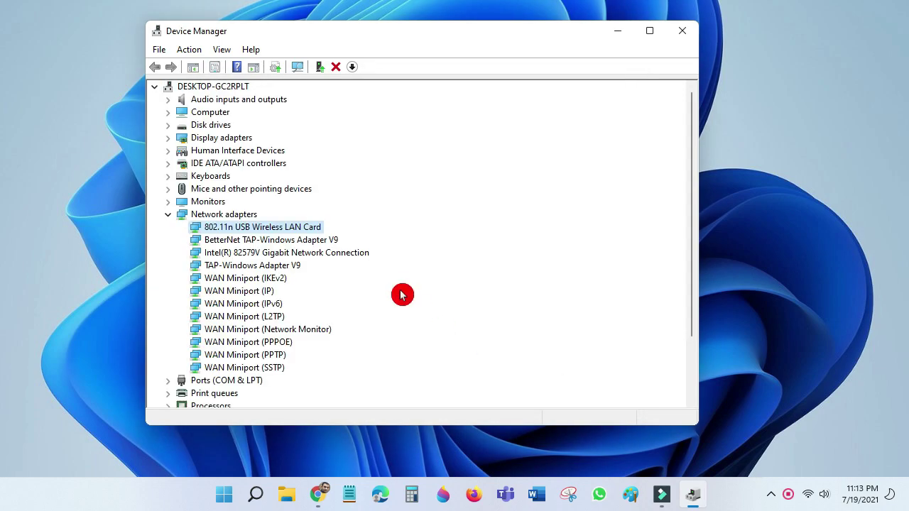
- Search automatically for a newer 802.11n USB Wireless LAN Card driver, and continue the search on Windows Update
right_click(295, 234)
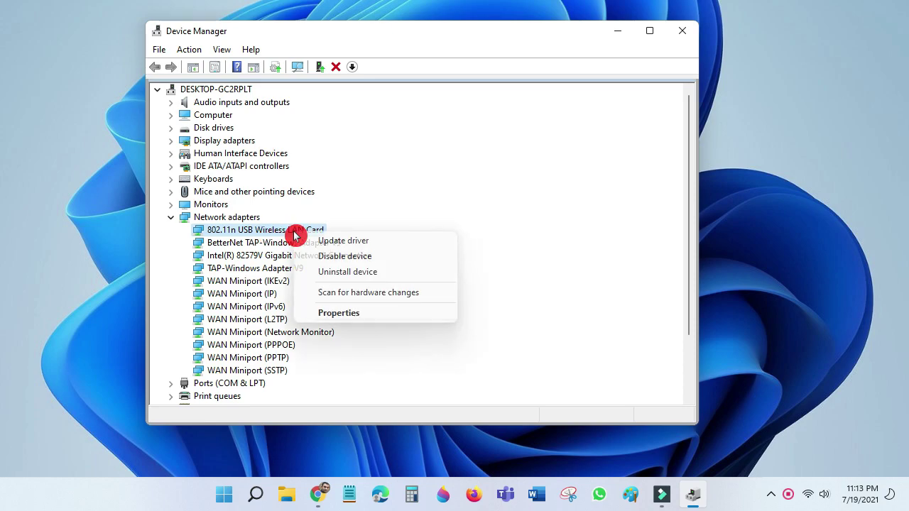
left_click(348, 245)
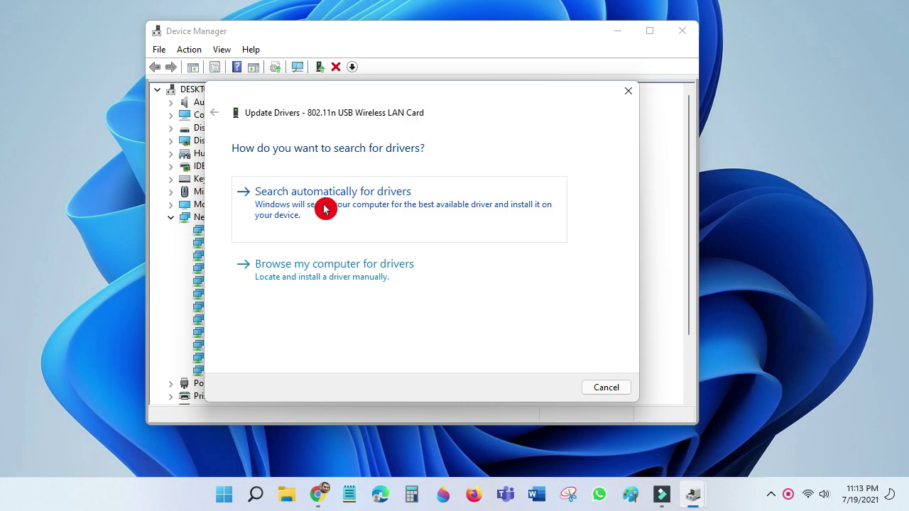
left_click(327, 206)
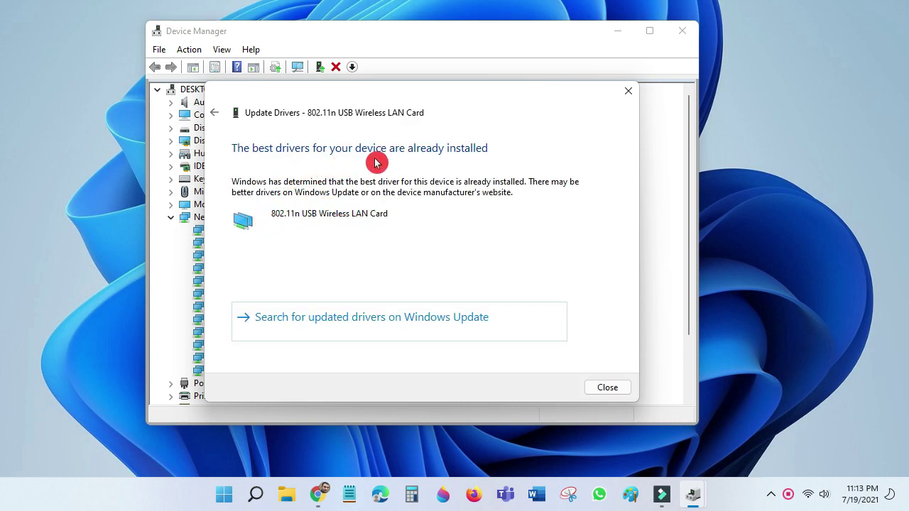
left_click(453, 320)
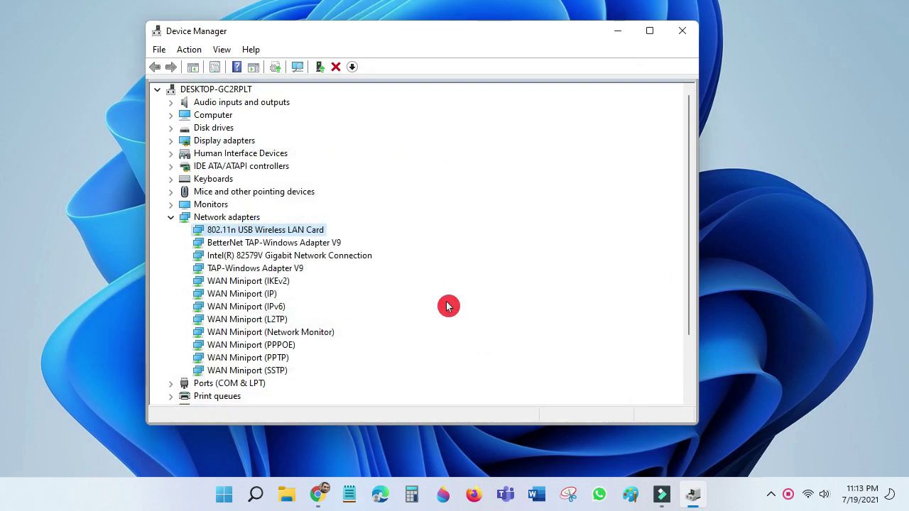